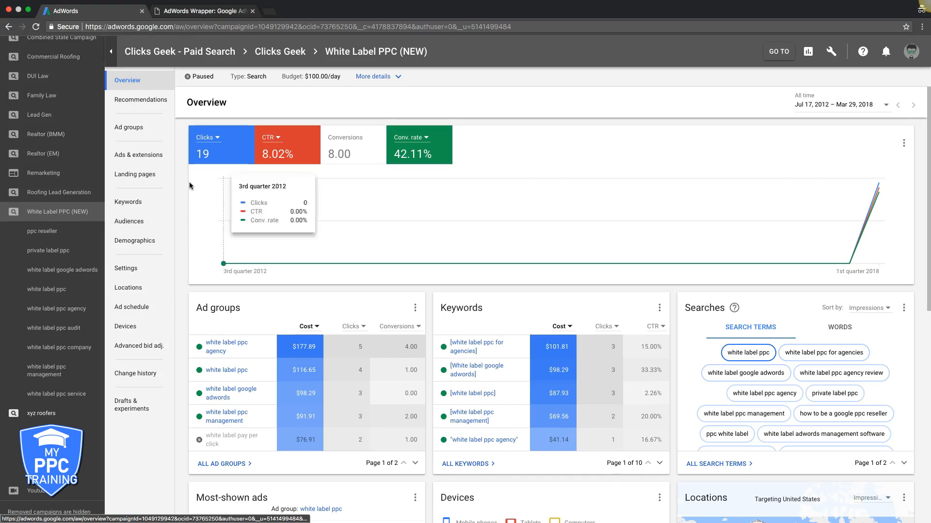
Step: Start adding search keywords to the ppc reseller ad group and include the keyword idea "ppc management company"
{"action": "left_click", "coordinate": [134, 207]}
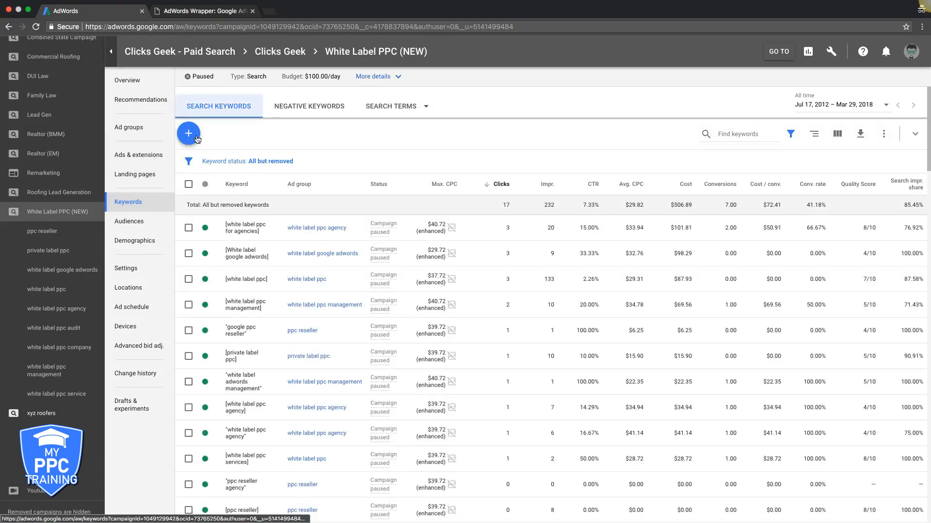
{"action": "left_click", "coordinate": [189, 135]}
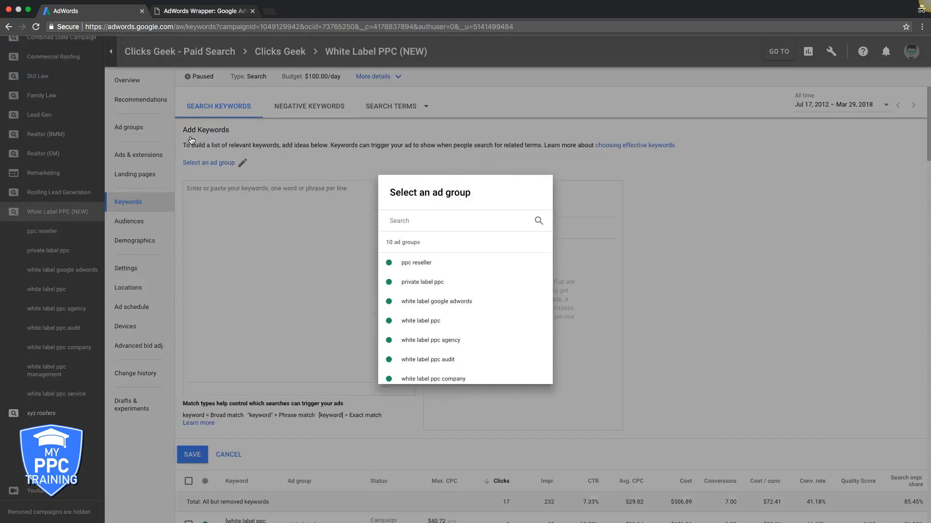
{"action": "left_click", "coordinate": [411, 260]}
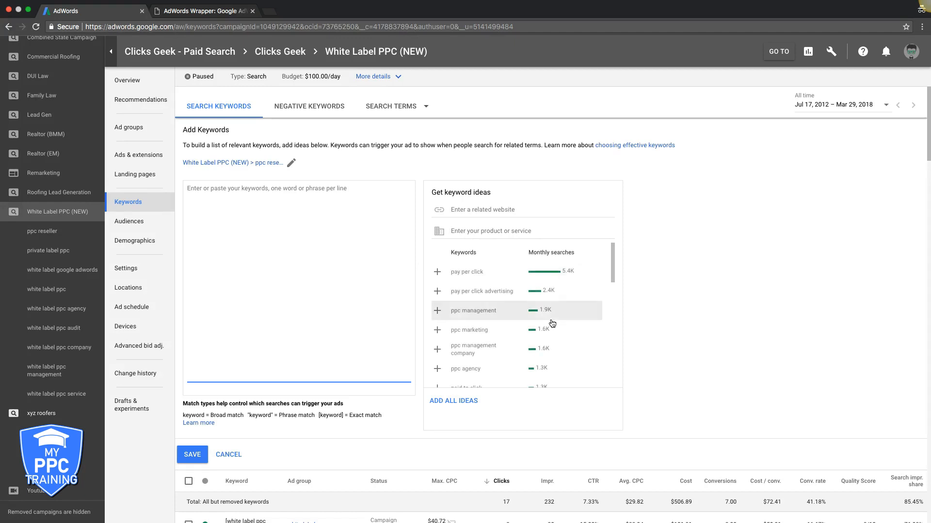
{"action": "left_click", "coordinate": [447, 351]}
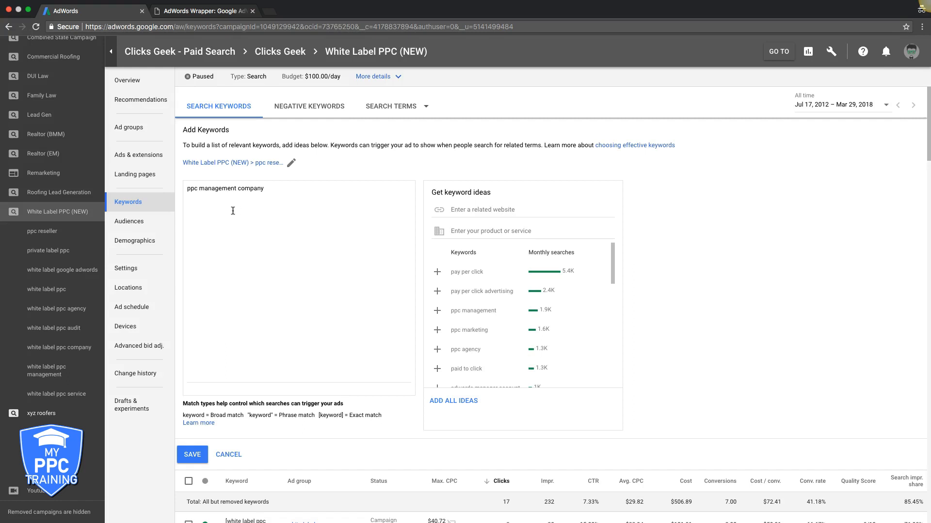
Step: Turn the keyword "ppc management company" into modified broad match by putting a plus sign before each word
{"action": "left_click", "coordinate": [187, 189]}
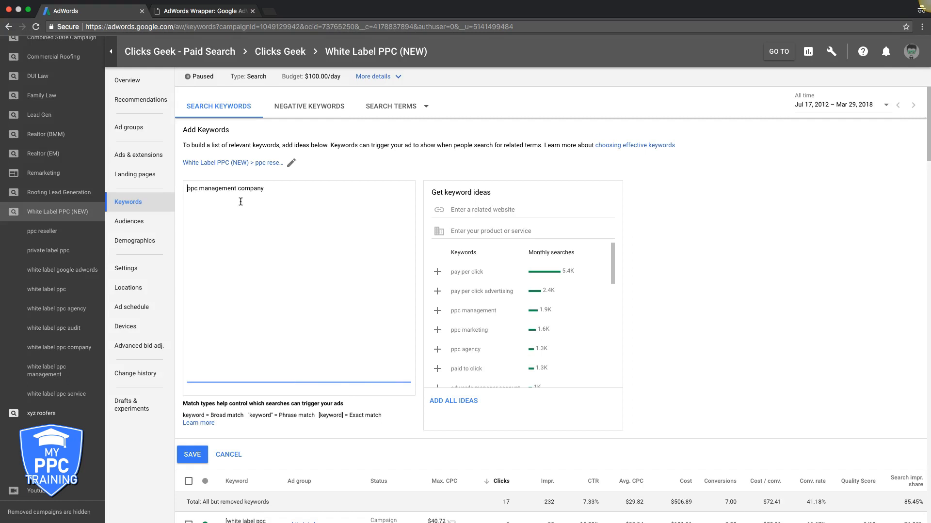
{"action": "type", "text": "+ppc +"}
{"action": "left_click", "coordinate": [246, 188]}
{"action": "type", "text": "+"}
Step: Remove the plus signs from all three words of the keyword
{"action": "left_click", "coordinate": [246, 189]}
{"action": "key", "text": "BackSpace"}
{"action": "left_click", "coordinate": [206, 190]}
{"action": "key", "text": "BackSpace"}
{"action": "left_click", "coordinate": [189, 189]}
{"action": "key", "text": "BackSpace"}
Step: Try phrase match by wrapping the keyword in quotation marks, and restore the plain keyword
{"action": "type", "text": "\""}
{"action": "left_click", "coordinate": [273, 191]}
{"action": "left_click", "coordinate": [188, 189]}
{"action": "key", "text": "Delete"}
{"action": "key", "text": "BackSpace"}
Step: Add the keyword ideas pay per click advertising, ppc marketing, paid to click, ppc company, pay per click management and adwords management
{"action": "left_click", "coordinate": [439, 295]}
{"action": "left_click", "coordinate": [438, 310]}
{"action": "left_click", "coordinate": [437, 331]}
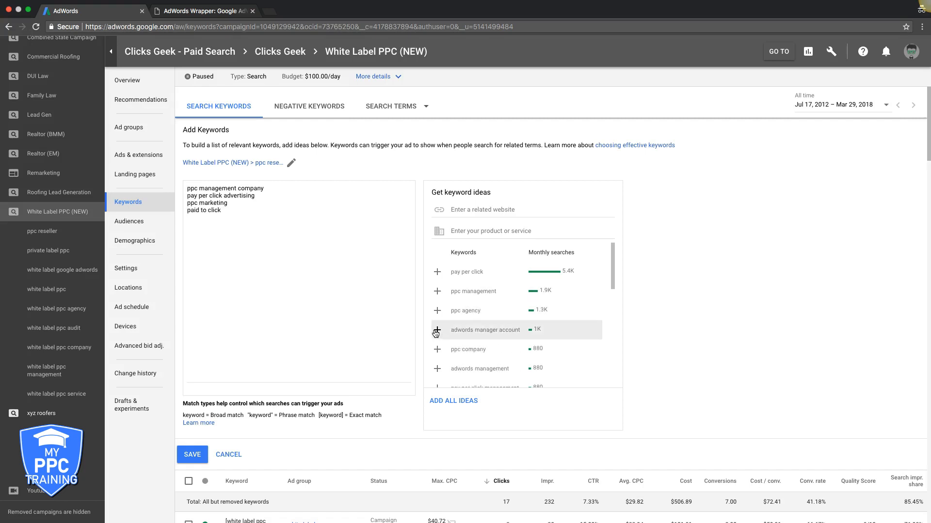
{"action": "left_click", "coordinate": [437, 353]}
{"action": "left_click", "coordinate": [438, 371]}
{"action": "left_click", "coordinate": [437, 350]}
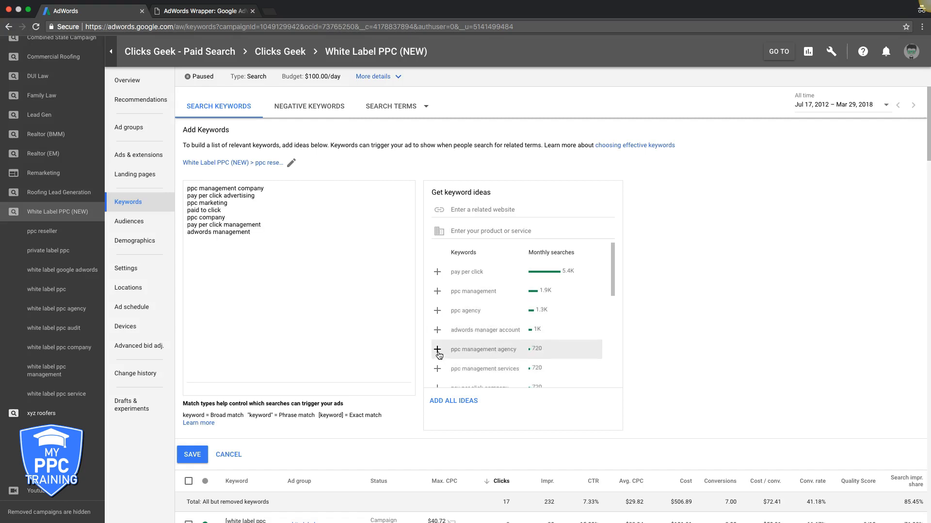
Step: Add the keyword ideas adwords manager account, ppc agency, ppc management and pay per click to the list
{"action": "left_click", "coordinate": [439, 330]}
{"action": "left_click", "coordinate": [437, 310]}
{"action": "left_click", "coordinate": [437, 291]}
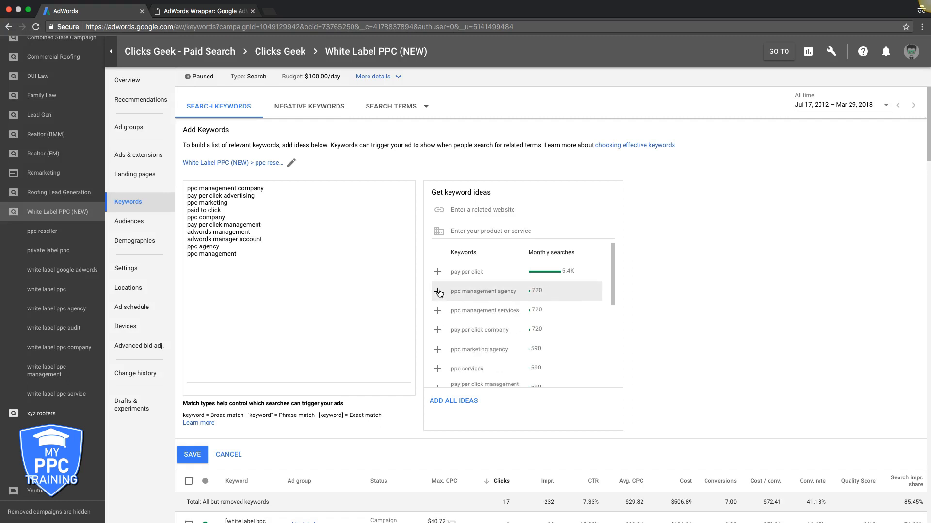
{"action": "left_click", "coordinate": [438, 272]}
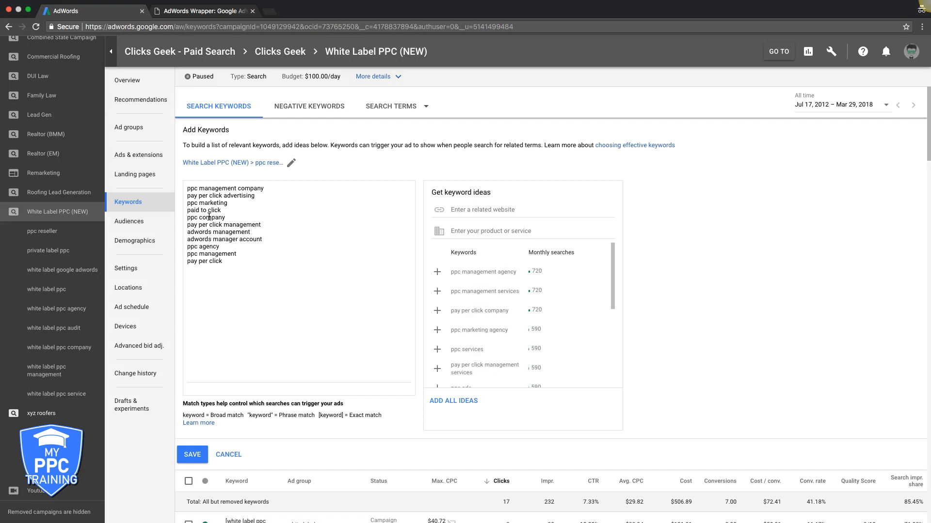
Step: Copy the whole keyword list into the Google AdWords Keyword Tool on the AdWords Wrapper site and wrap the keywords
{"action": "left_click", "coordinate": [188, 188]}
{"action": "left_click_drag", "start_coordinate": [188, 188], "coordinate": [189, 188]}
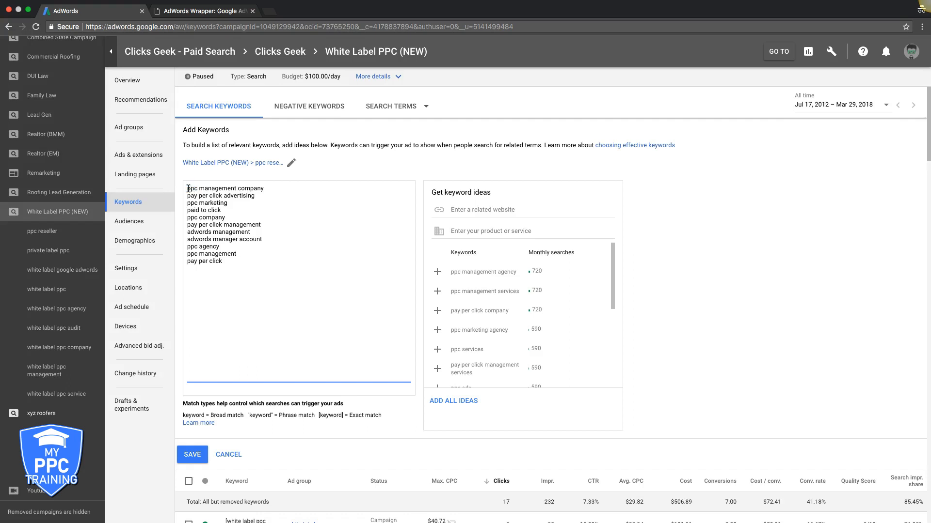
{"action": "left_click_drag", "start_coordinate": [225, 213], "coordinate": [245, 261]}
{"action": "key", "text": "super+c"}
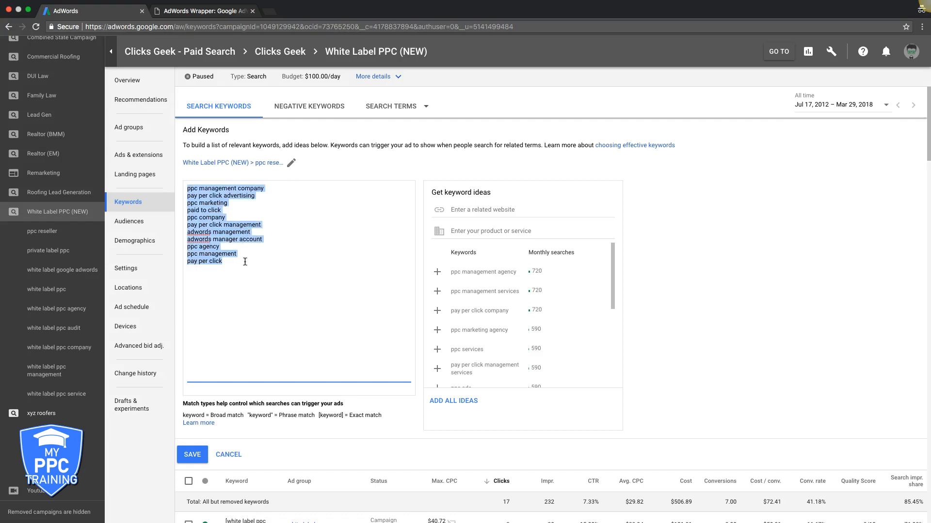
{"action": "left_click", "coordinate": [203, 11]}
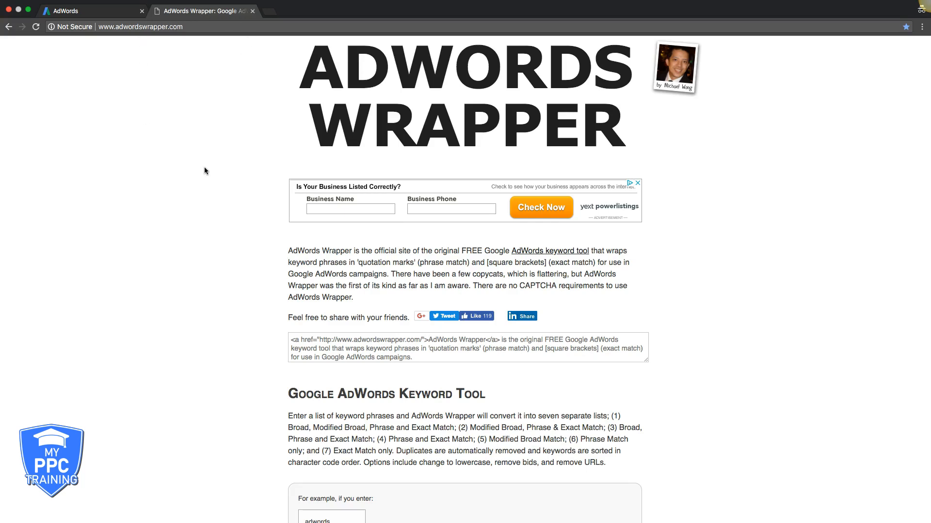
{"action": "scroll", "coordinate": [235, 167], "scroll_direction": "down", "scroll_amount": 15}
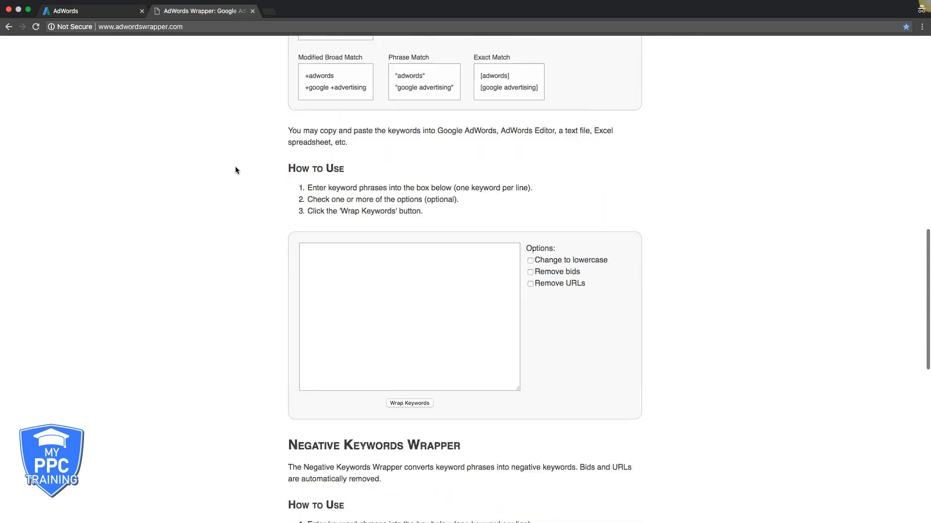
{"action": "scroll", "coordinate": [234, 166], "scroll_direction": "down", "scroll_amount": 2}
{"action": "left_click", "coordinate": [339, 231]}
{"action": "key", "text": "super+v"}
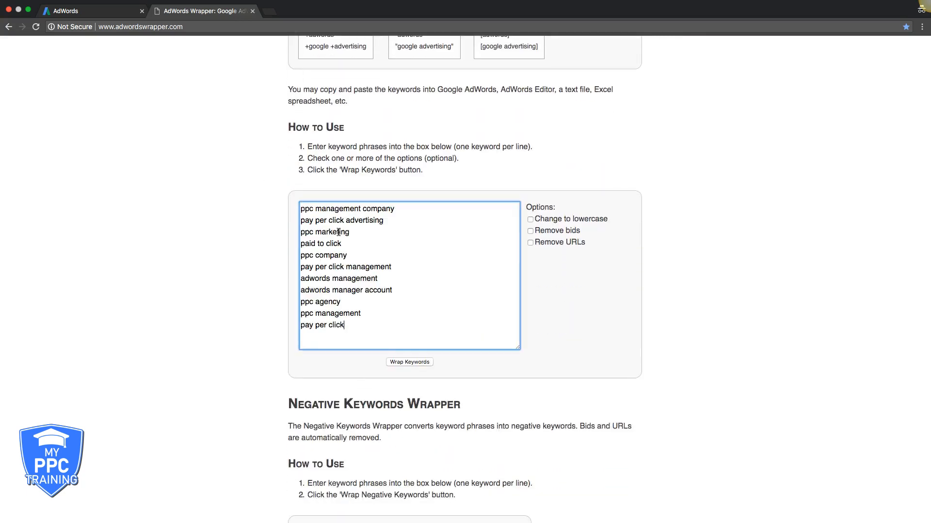
{"action": "left_click", "coordinate": [409, 363]}
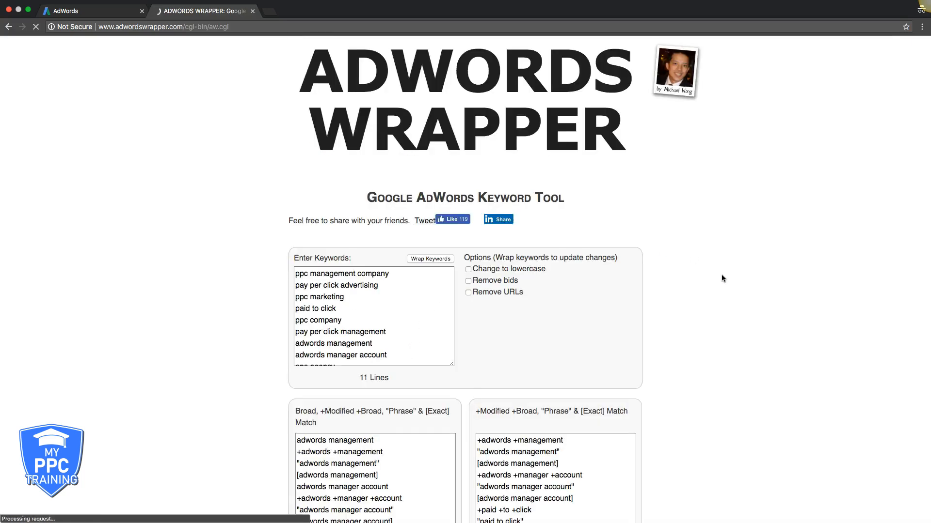
Step: Copy the wrapped keyword list that combines modified broad, phrase and exact match
{"action": "scroll", "coordinate": [732, 286], "scroll_direction": "down", "scroll_amount": 4}
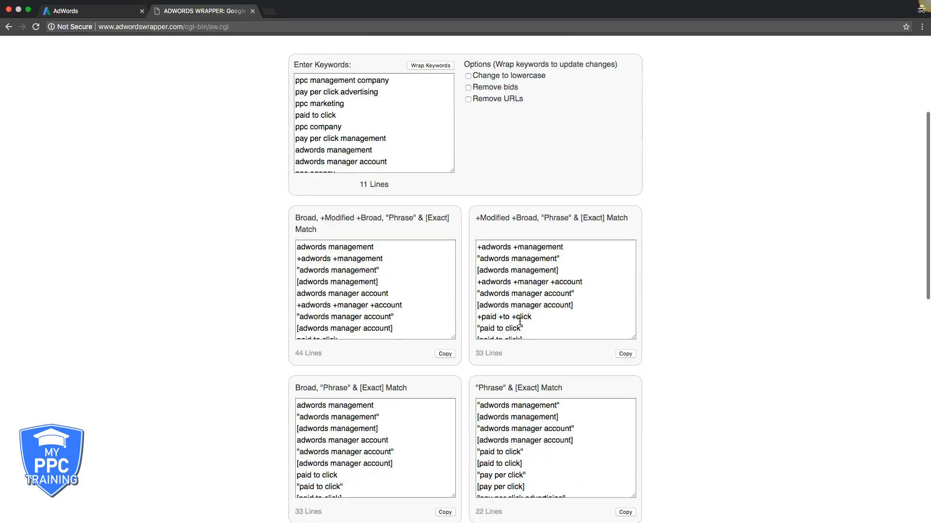
{"action": "scroll", "coordinate": [729, 259], "scroll_direction": "down", "scroll_amount": 2}
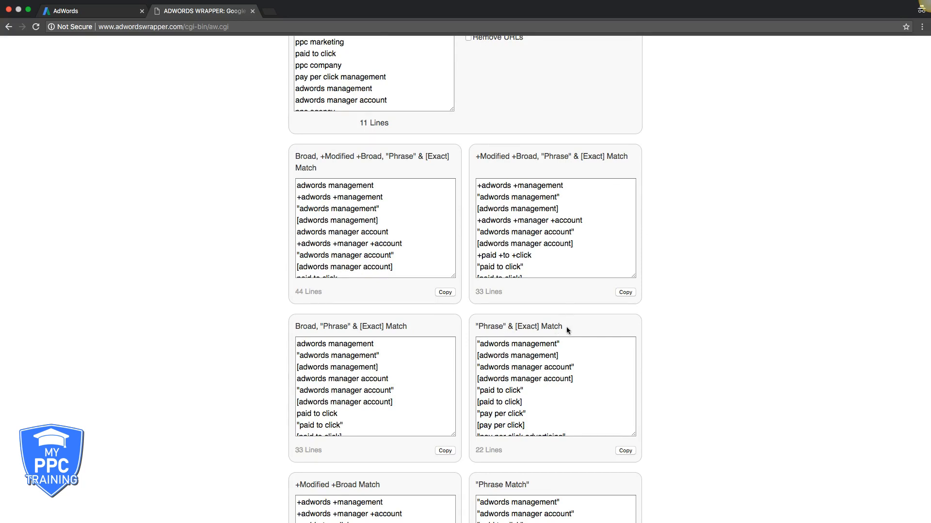
{"action": "scroll", "coordinate": [558, 328], "scroll_direction": "down", "scroll_amount": 2}
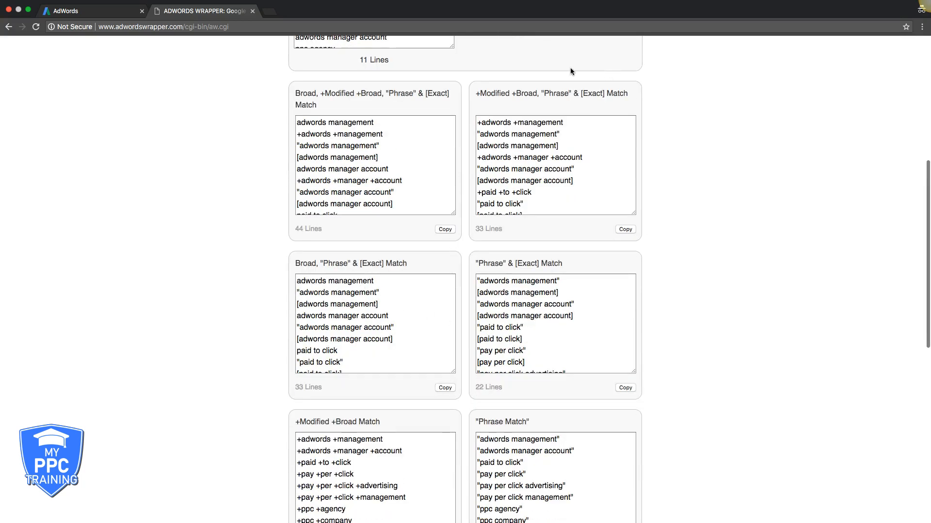
{"action": "scroll", "coordinate": [729, 205], "scroll_direction": "down", "scroll_amount": 9}
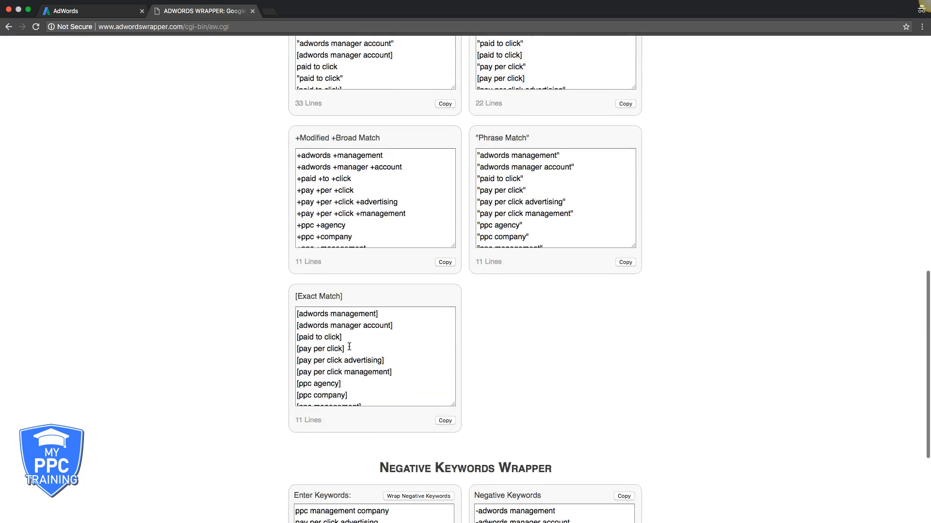
{"action": "scroll", "coordinate": [691, 225], "scroll_direction": "up", "scroll_amount": 11}
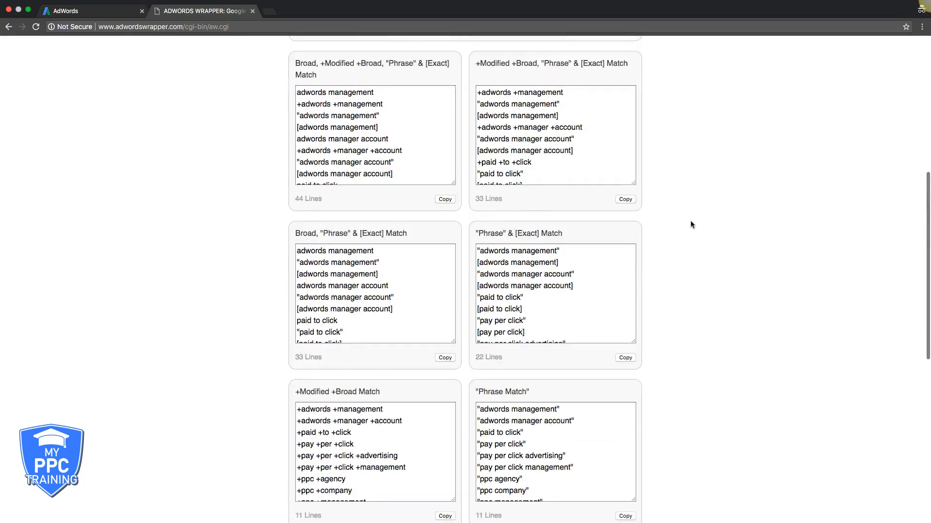
{"action": "left_click", "coordinate": [624, 288]}
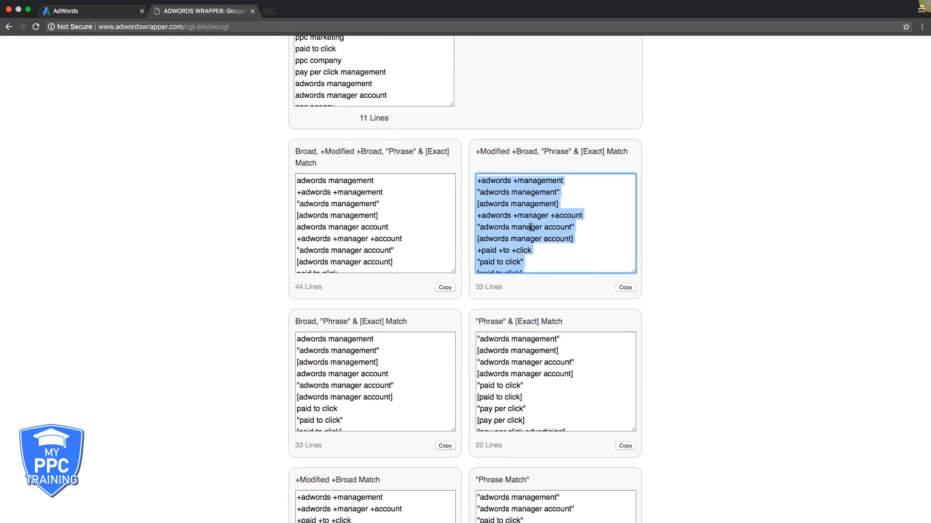
{"action": "left_click", "coordinate": [511, 251]}
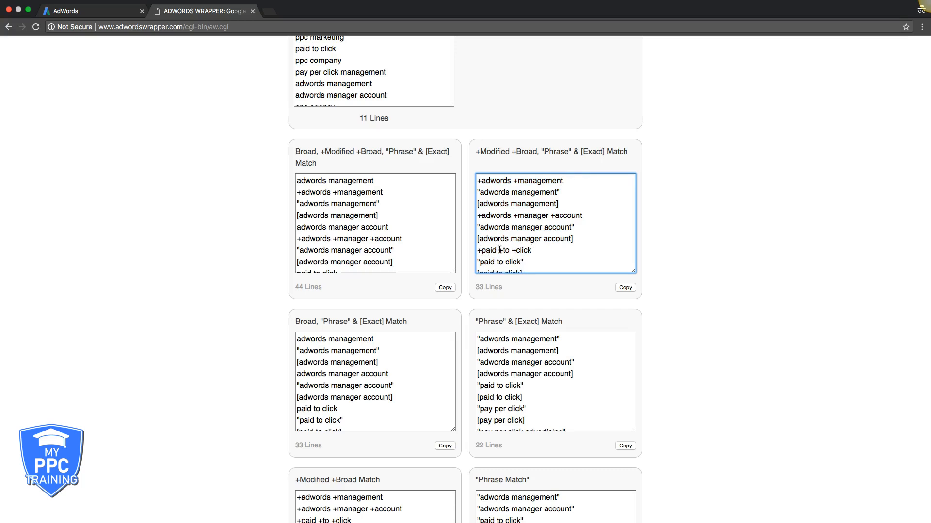
{"action": "left_click", "coordinate": [625, 288]}
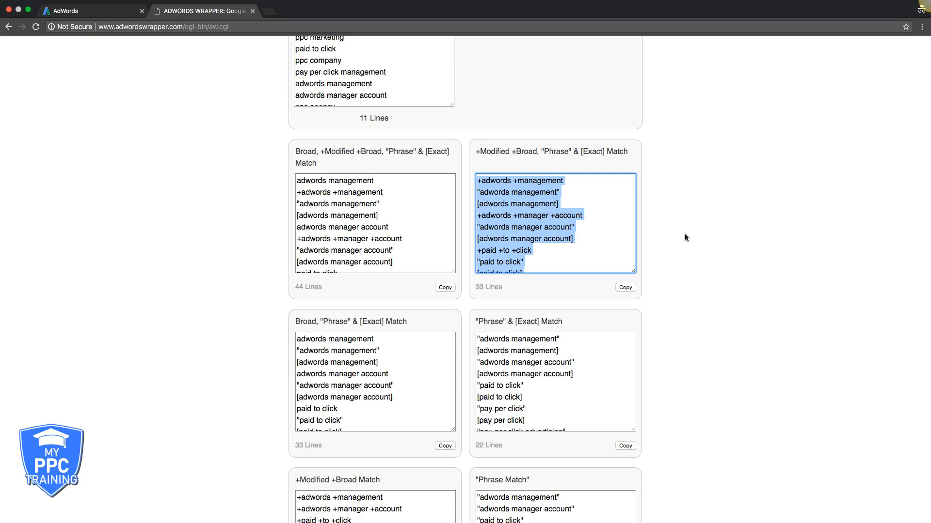
Step: Switch back to AdWords and replace the plain keywords in the ad group's keyword entry with the copied wrapped list
{"action": "scroll", "coordinate": [687, 234], "scroll_direction": "up", "scroll_amount": 2}
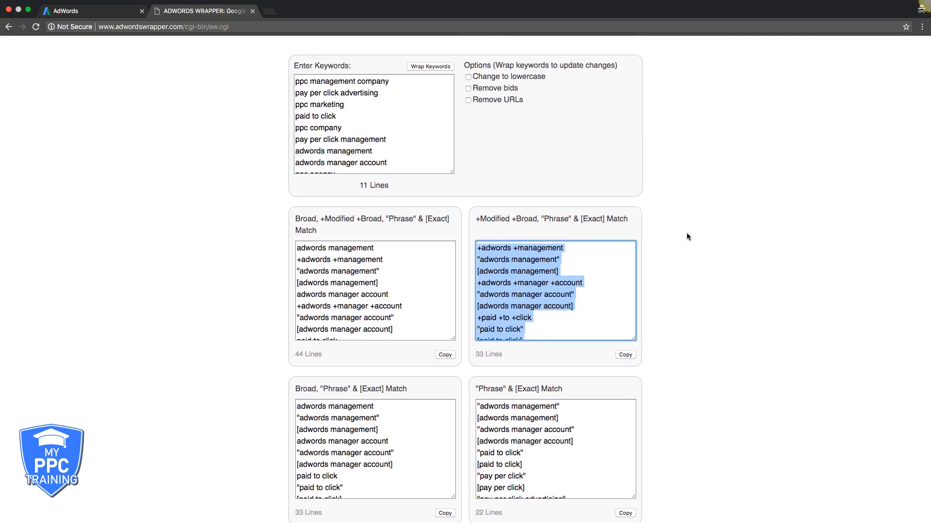
{"action": "scroll", "coordinate": [686, 237], "scroll_direction": "up", "scroll_amount": 1}
{"action": "left_click", "coordinate": [121, 13]}
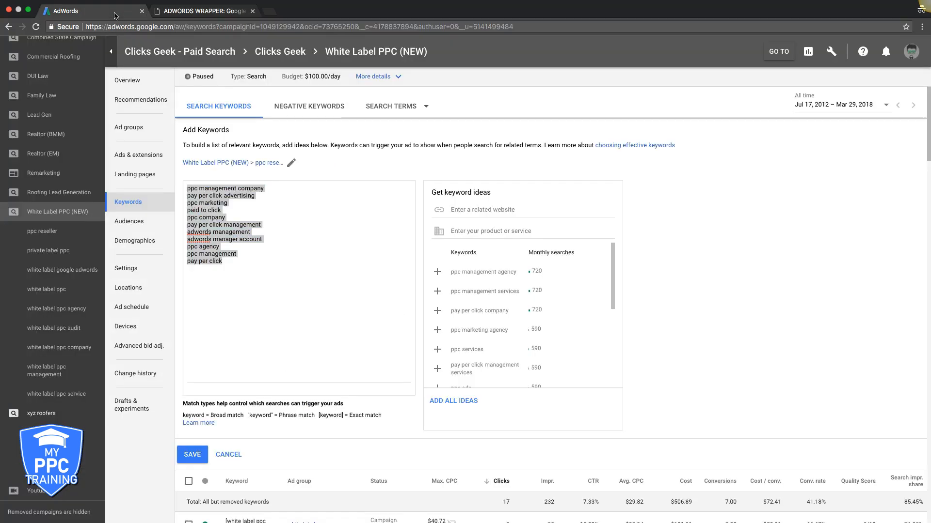
{"action": "key", "text": "super+v"}
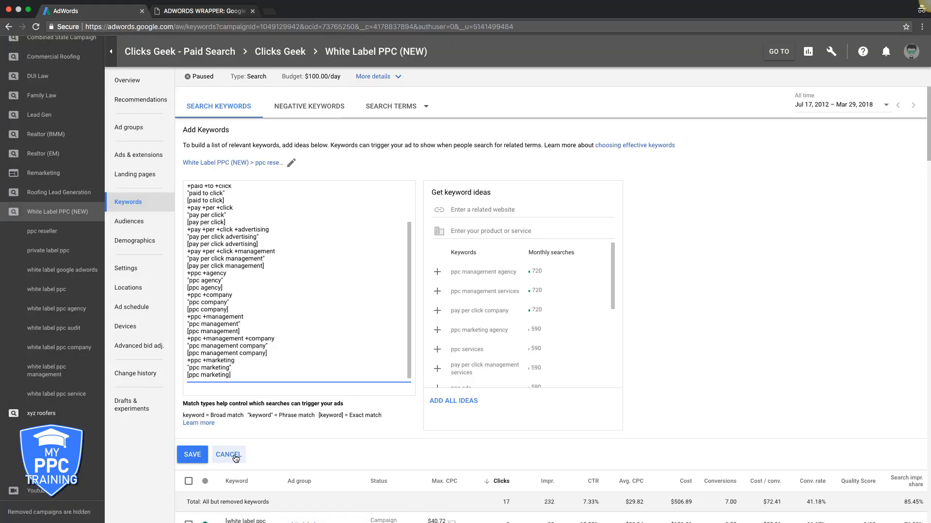
Step: Delete the entire wrapped keyword list from the Add Keywords entry
{"action": "left_click_drag", "start_coordinate": [233, 375], "coordinate": [131, 162]}
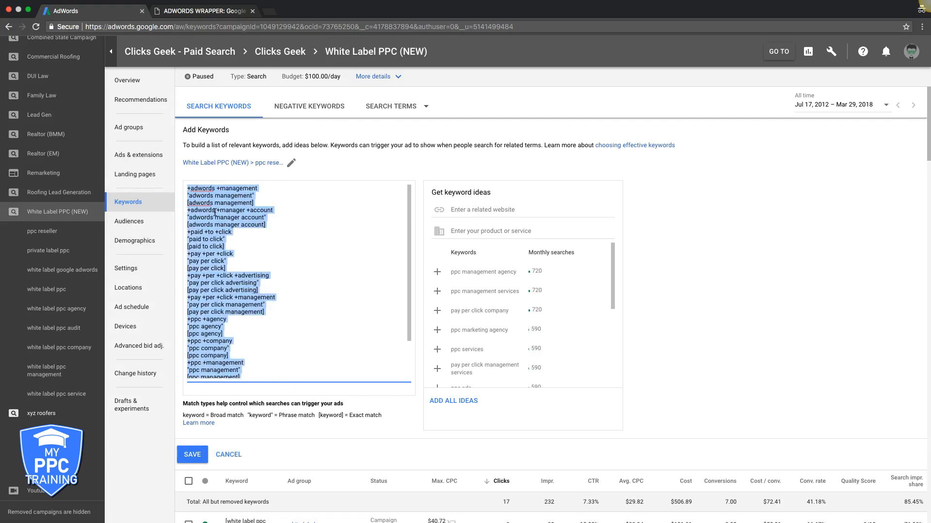
{"action": "key", "text": "BackSpace"}
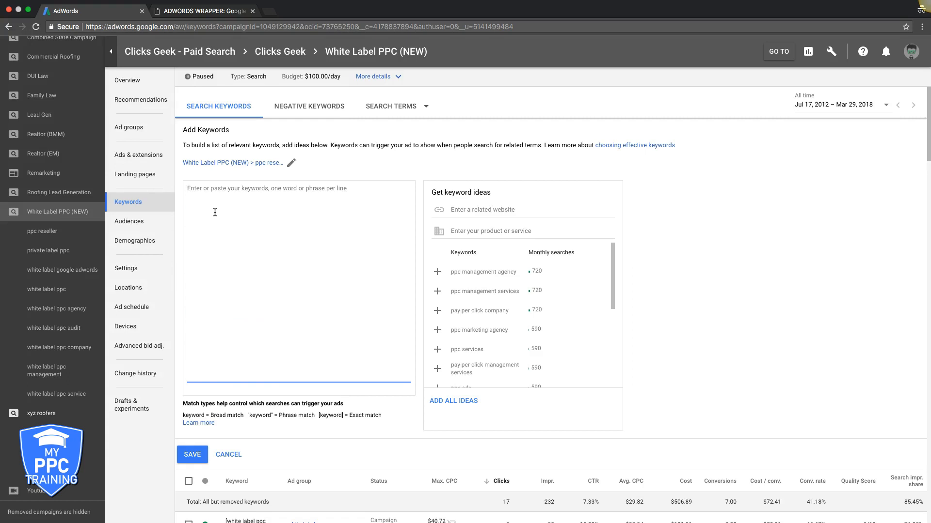